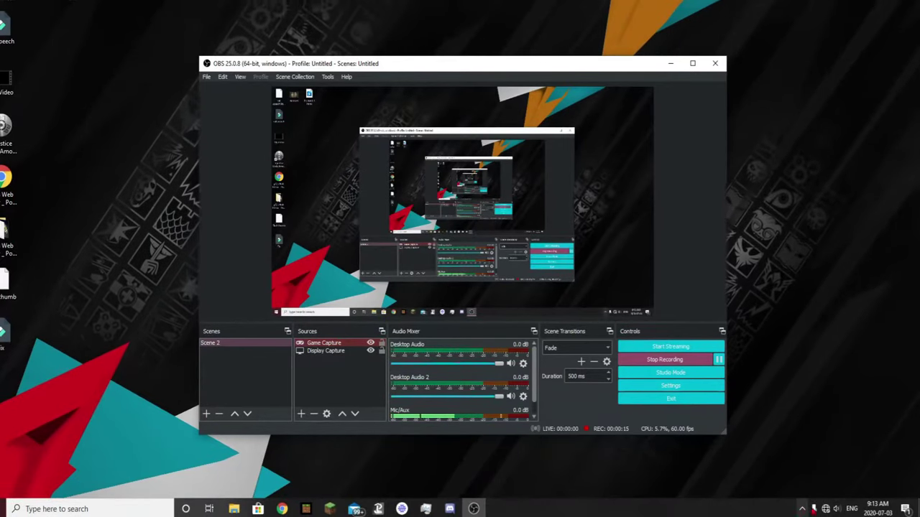
Step: Check the computer's current network connection status
{"action": "left_click", "coordinate": [826, 508]}
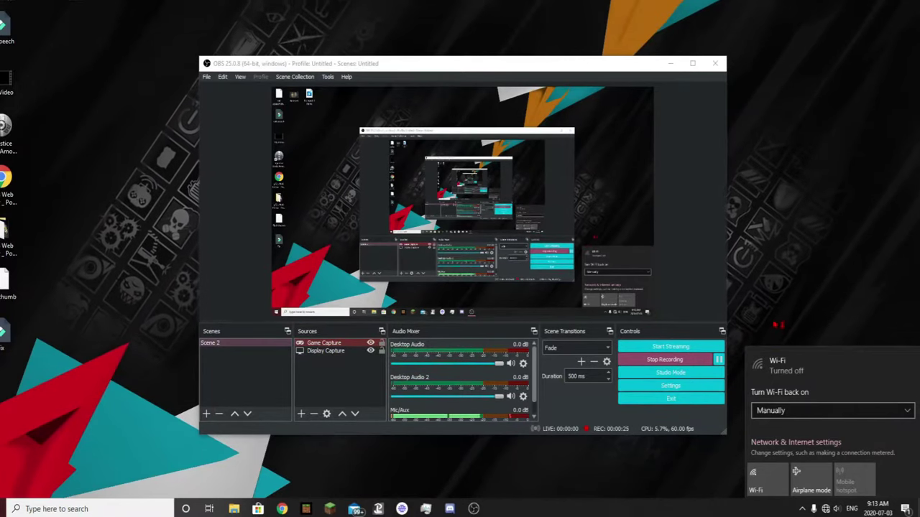
{"action": "left_click", "coordinate": [364, 191]}
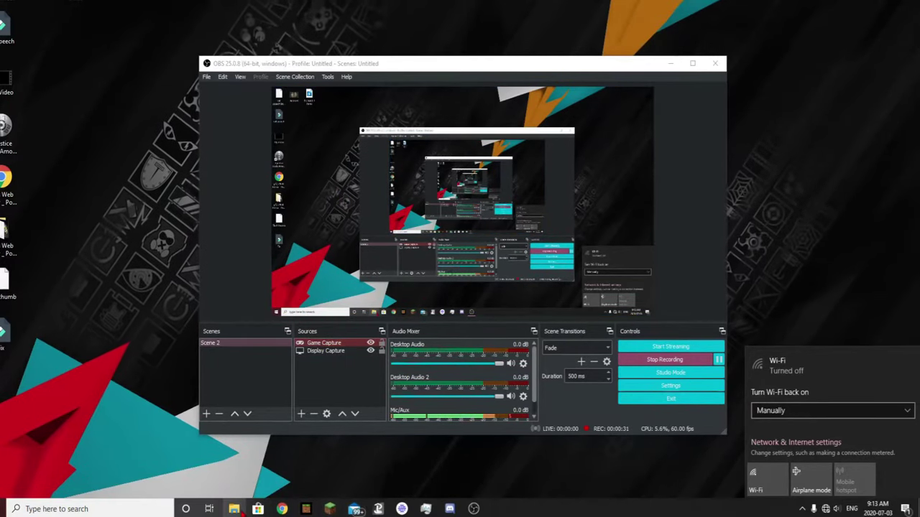
Step: Find the Ethernet settings by searching Windows for "ether" and open the list of network adapters
{"action": "left_click", "coordinate": [85, 508]}
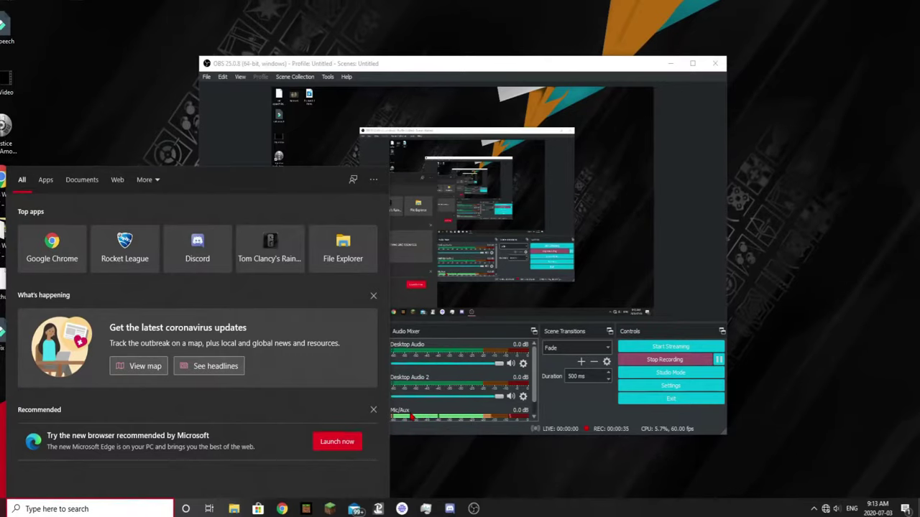
{"action": "type", "text": "col"}
{"action": "key", "text": "BackSpace"}
{"action": "key", "text": "BackSpace"}
{"action": "key", "text": "BackSpace"}
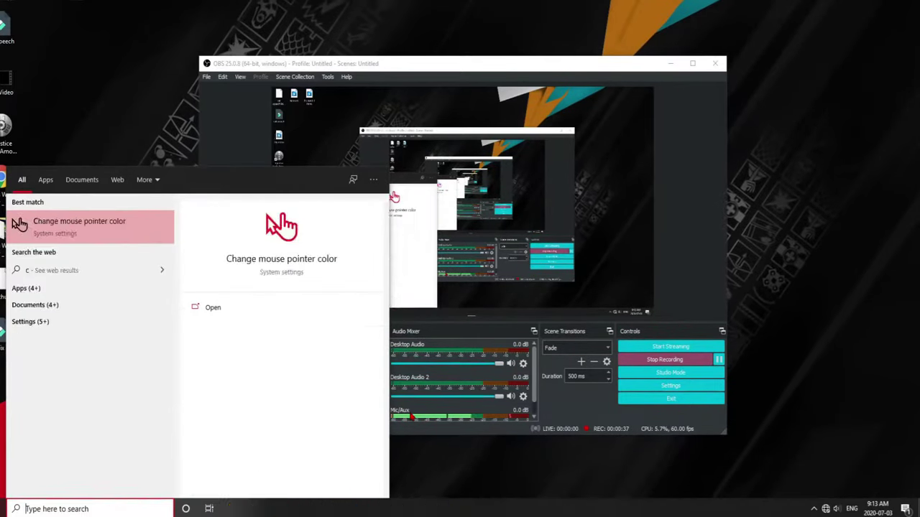
{"action": "type", "text": "ether"}
{"action": "key", "text": "Return"}
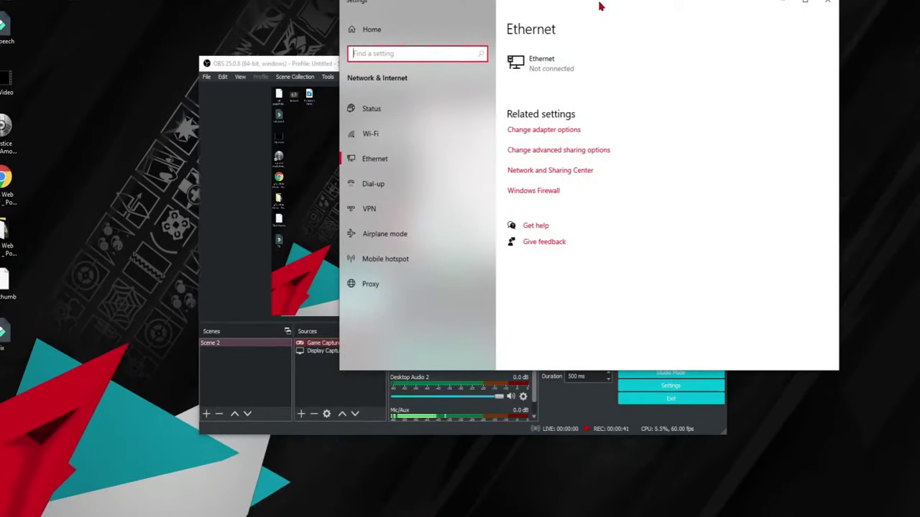
{"action": "left_click_drag", "start_coordinate": [603, 6], "coordinate": [560, 117]}
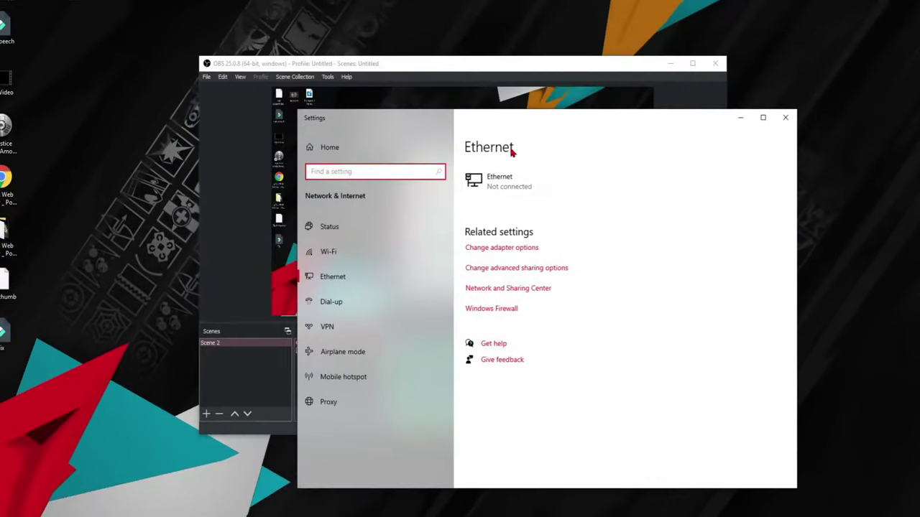
{"action": "left_click", "coordinate": [524, 248]}
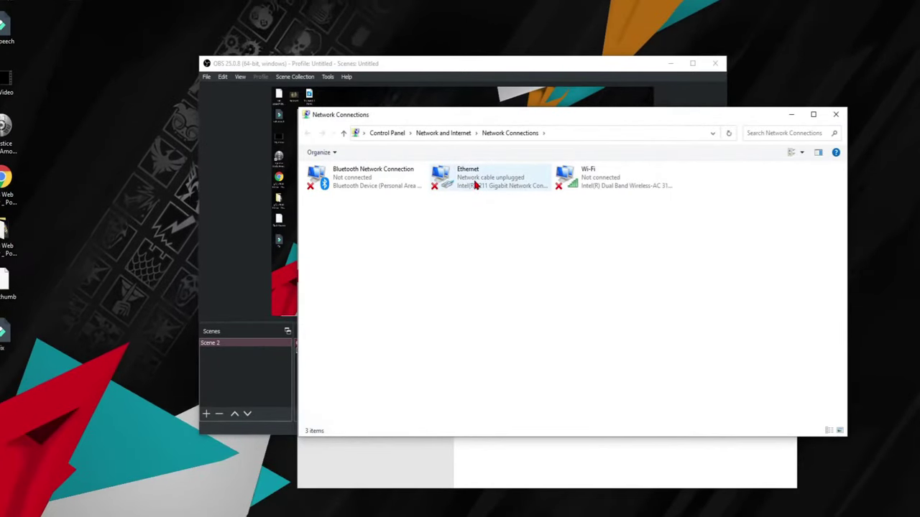
{"action": "right_click", "coordinate": [476, 182]}
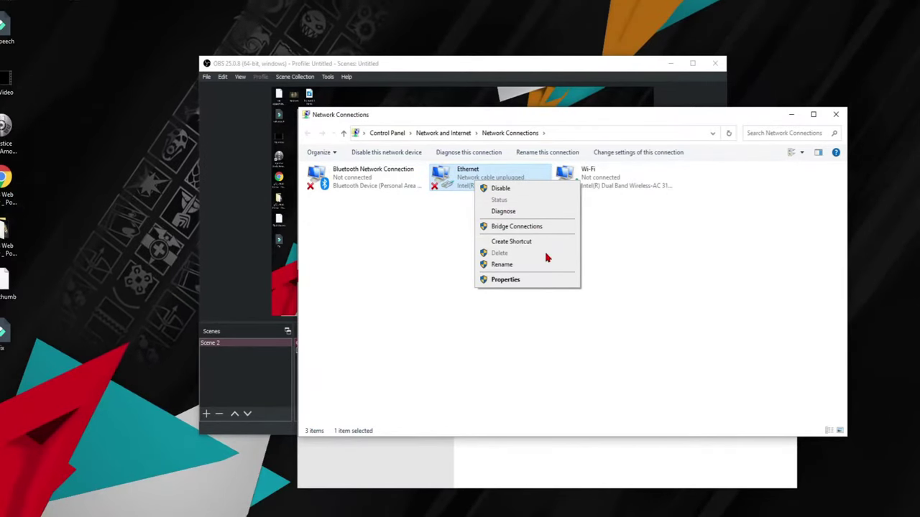
{"action": "left_click", "coordinate": [507, 281]}
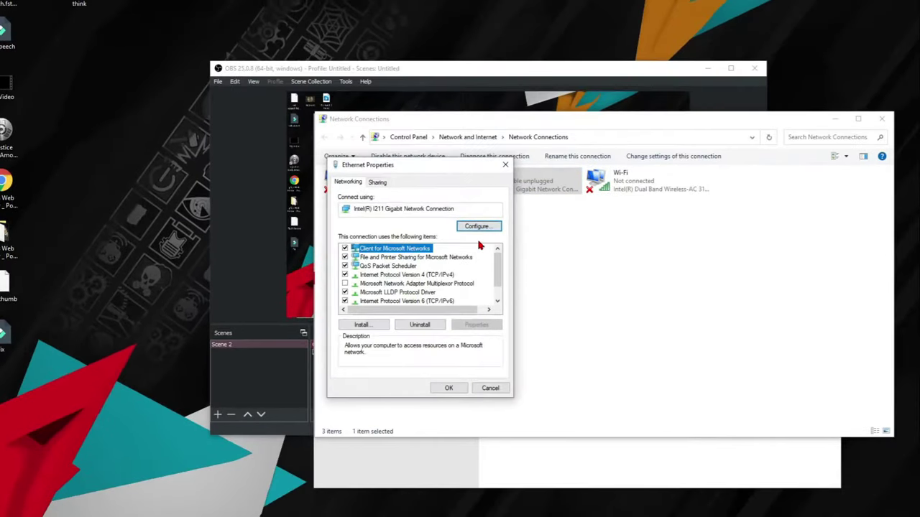
{"action": "left_click", "coordinate": [453, 223]}
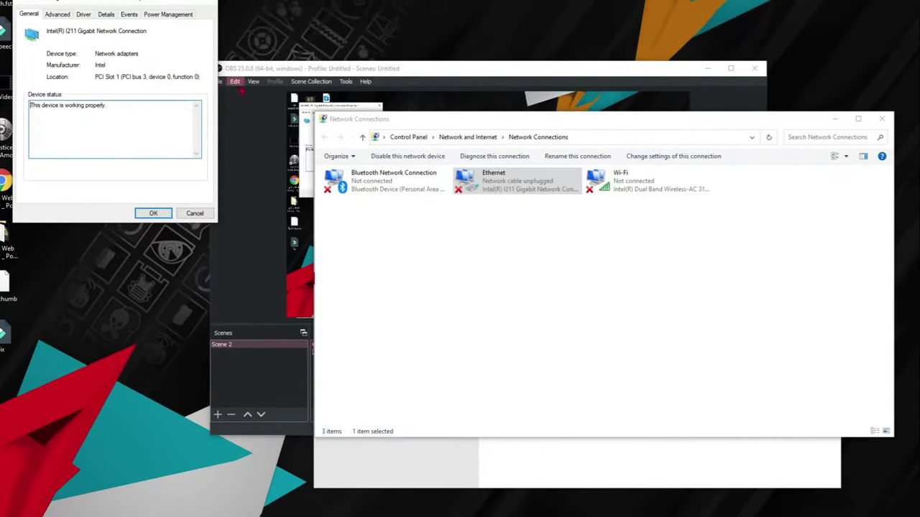
{"action": "left_click", "coordinate": [212, 7]}
Step: Open the configuration dialog of the network device used by the Ethernet connection
{"action": "right_click", "coordinate": [507, 178]}
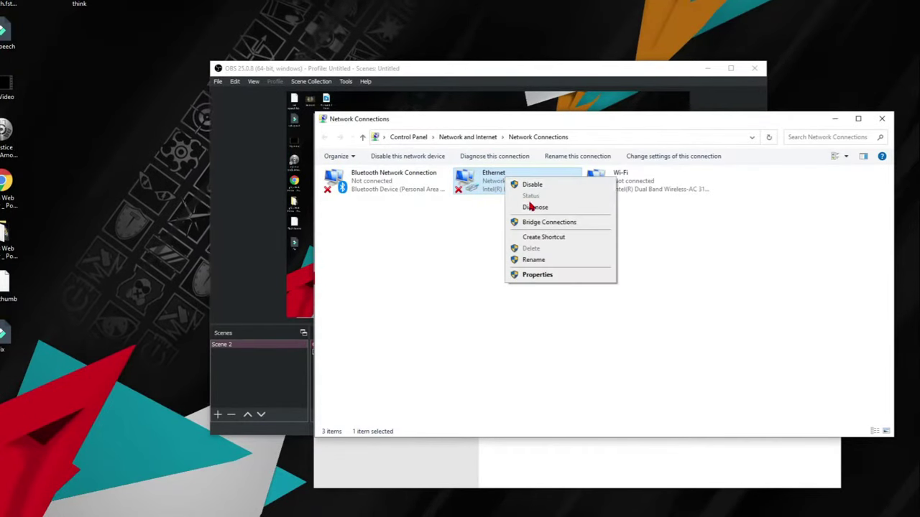
{"action": "left_click", "coordinate": [538, 275]}
{"action": "left_click", "coordinate": [480, 227]}
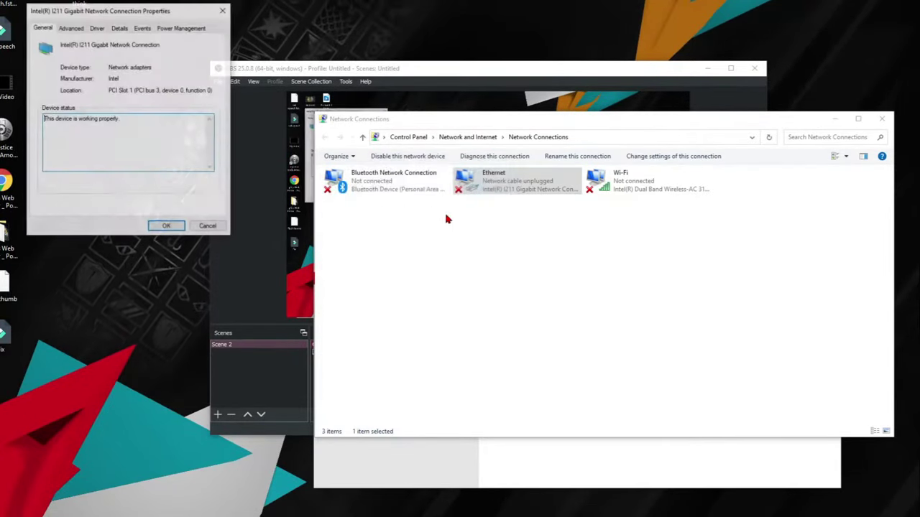
{"action": "left_click_drag", "start_coordinate": [116, 10], "coordinate": [466, 44]}
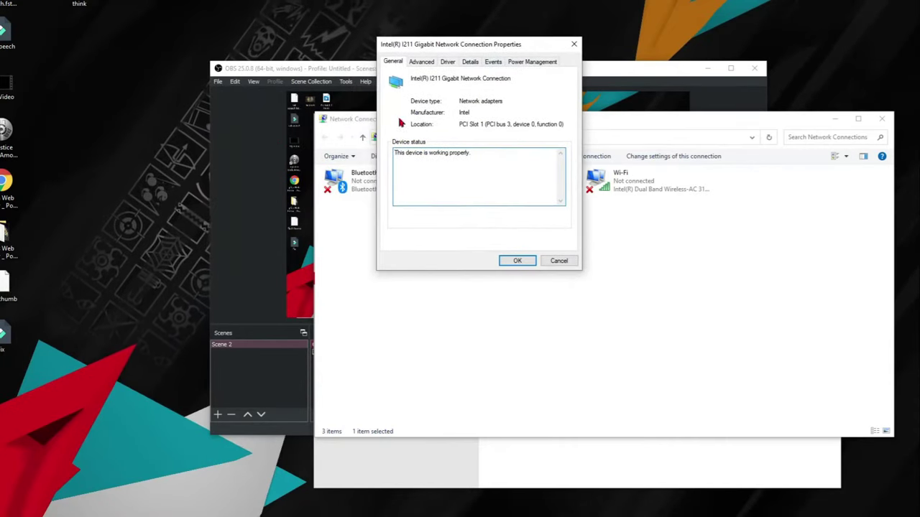
Step: Search automatically for an updated driver for the Intel(R) I211 Gigabit Network Connection and close the update wizard
{"action": "left_click", "coordinate": [449, 63]}
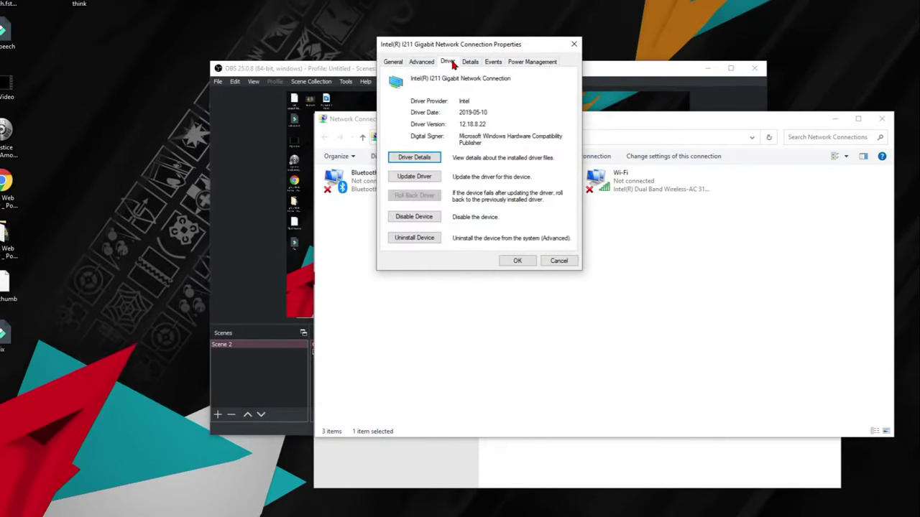
{"action": "left_click", "coordinate": [417, 176]}
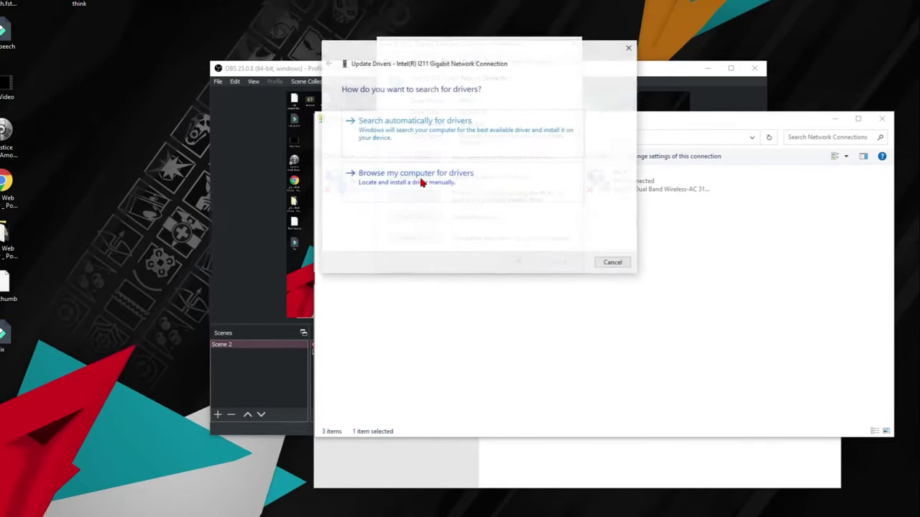
{"action": "left_click", "coordinate": [394, 137]}
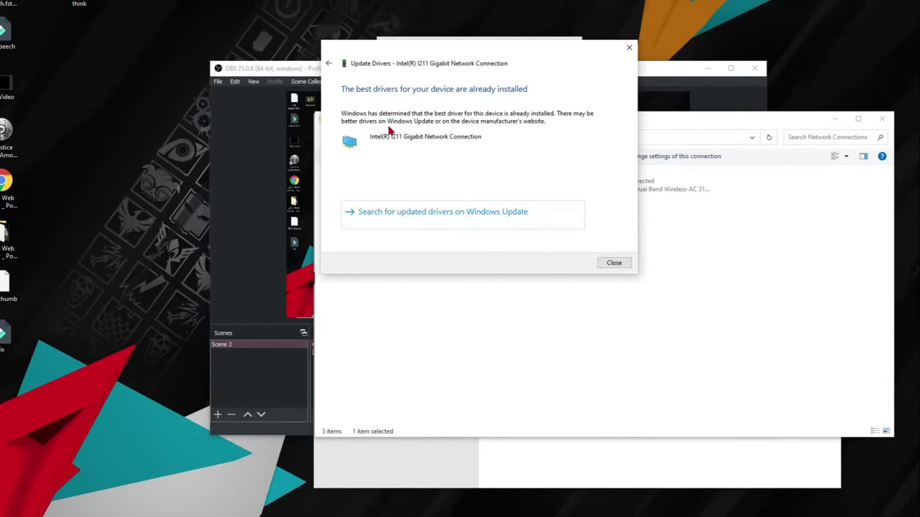
{"action": "left_click", "coordinate": [613, 263]}
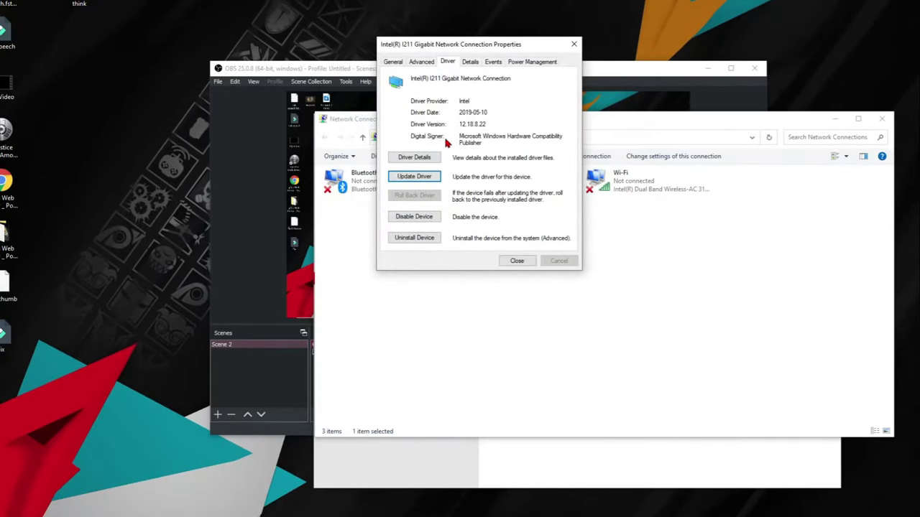
{"action": "left_click_drag", "start_coordinate": [538, 46], "coordinate": [574, 64]}
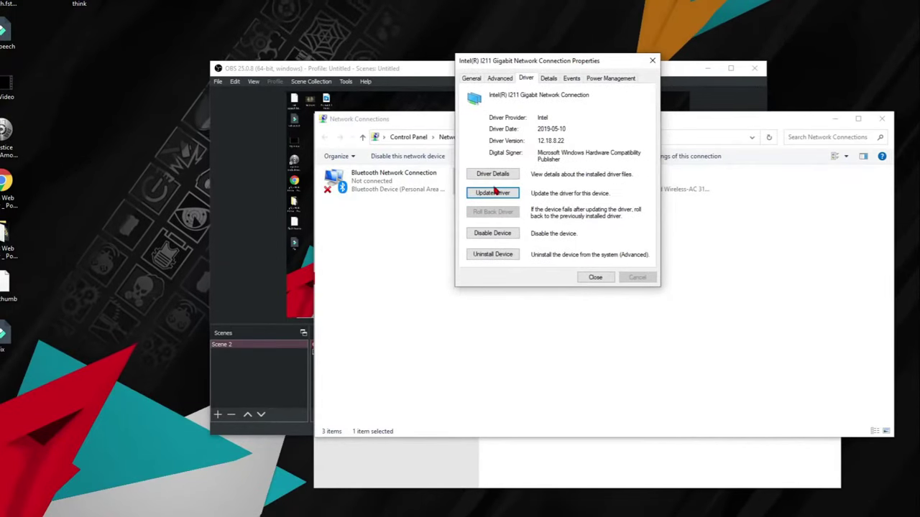
Step: View the Energy Efficient Ethernet setting in the adapter's advanced properties
{"action": "left_click", "coordinate": [493, 80]}
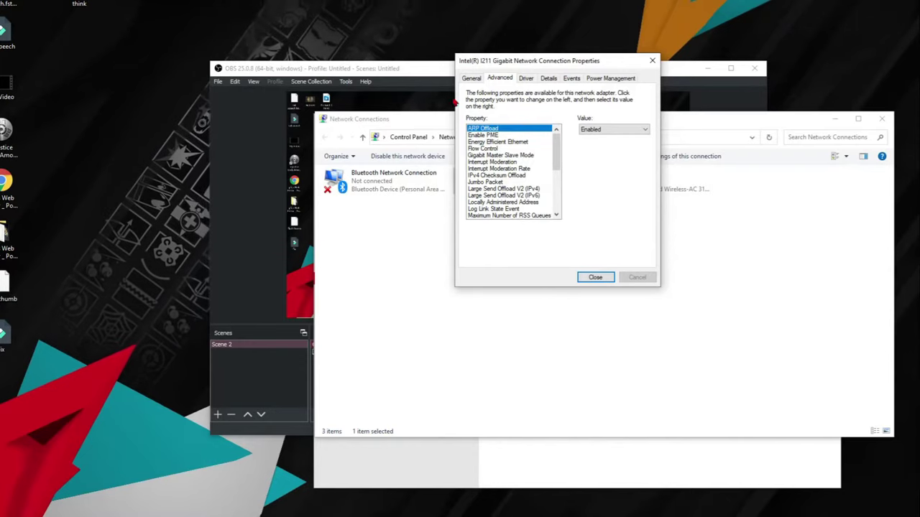
{"action": "left_click_drag", "start_coordinate": [527, 63], "coordinate": [530, 293]}
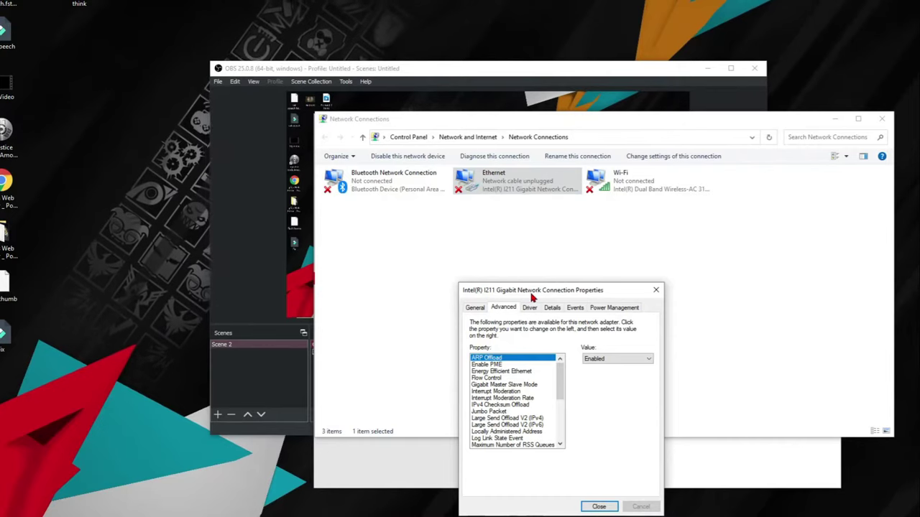
{"action": "left_click_drag", "start_coordinate": [533, 294], "coordinate": [535, 108]}
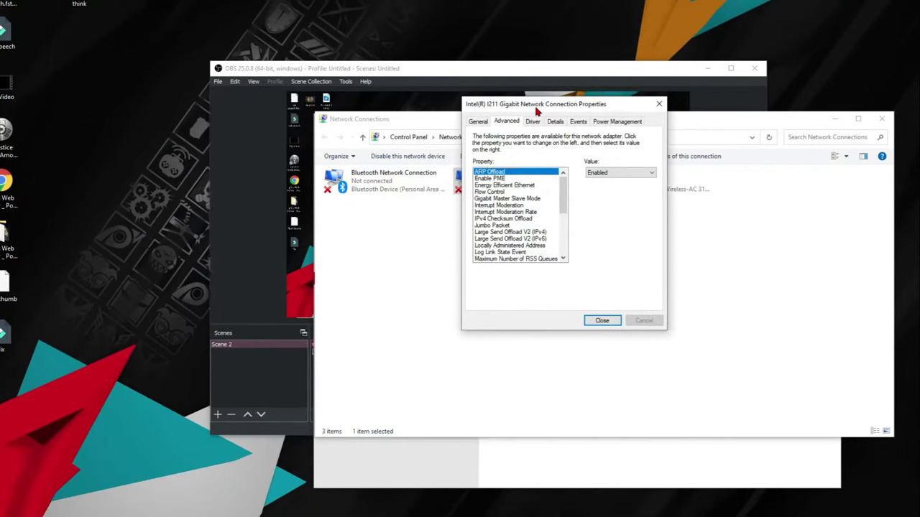
{"action": "left_click", "coordinate": [521, 186]}
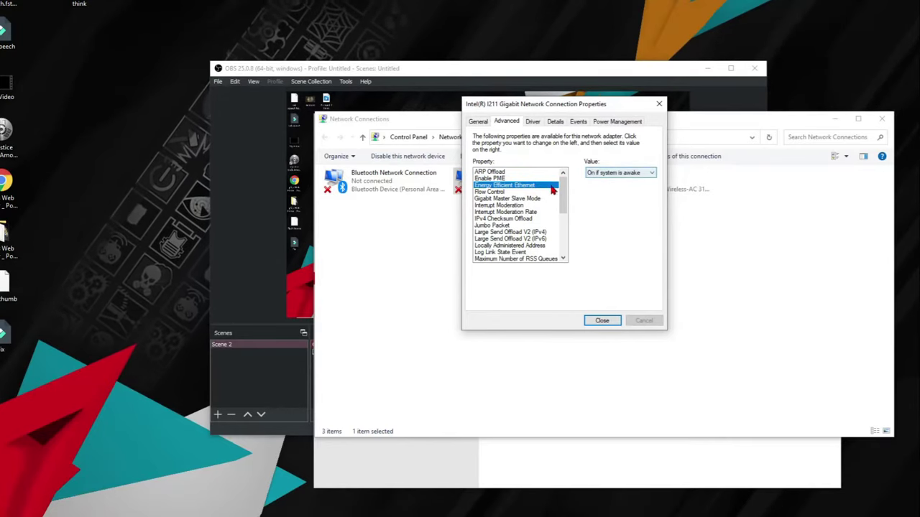
Step: Toggle the adapter's option allowing the computer to turn off this device to save power on and back off
{"action": "left_click", "coordinate": [636, 122]}
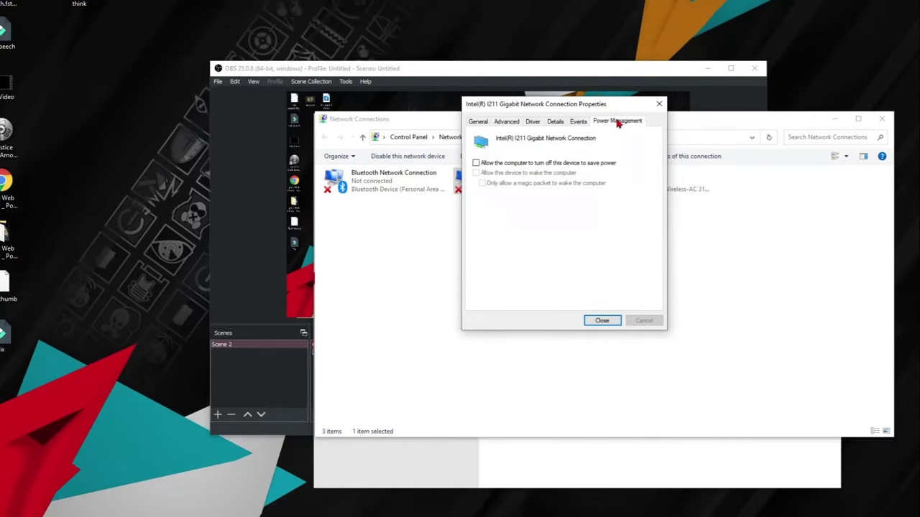
{"action": "left_click", "coordinate": [477, 164]}
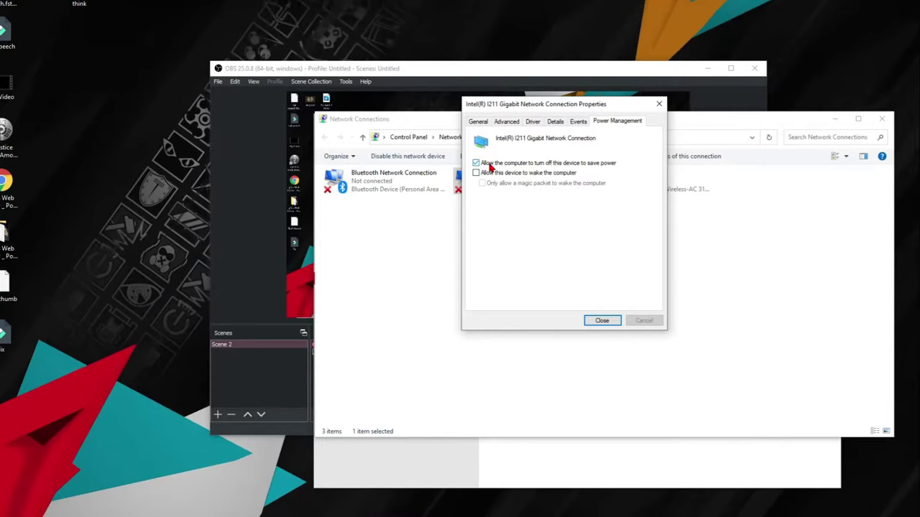
{"action": "left_click", "coordinate": [486, 165]}
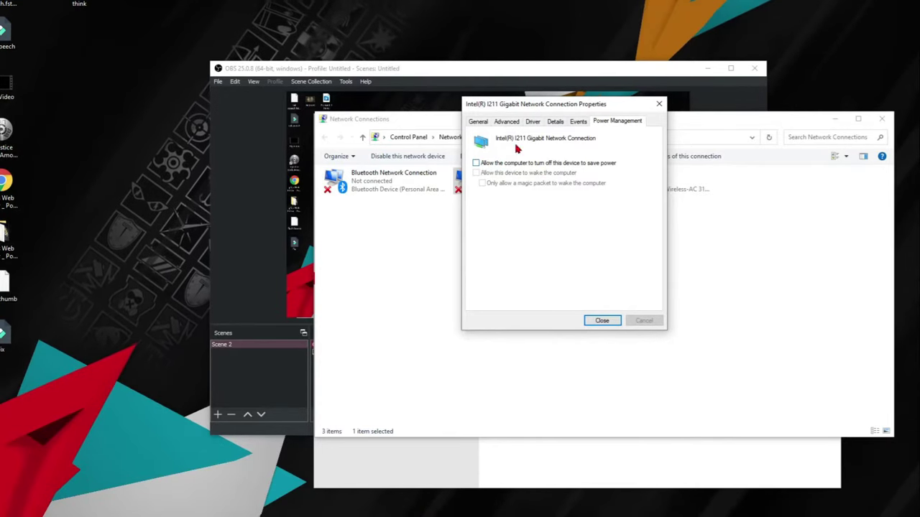
Step: Set the adapter's Energy Efficient Ethernet property to Off
{"action": "left_click", "coordinate": [506, 122]}
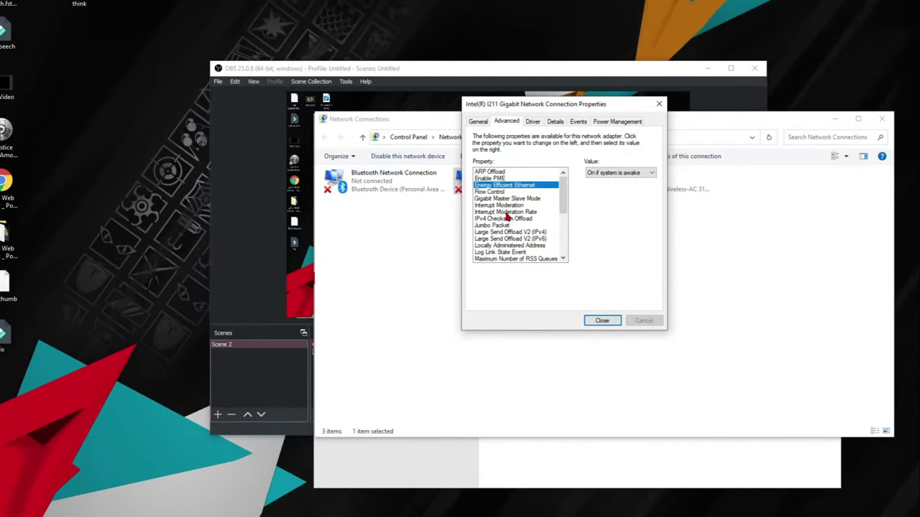
{"action": "scroll", "coordinate": [507, 216], "scroll_direction": "down", "scroll_amount": 2}
{"action": "scroll", "coordinate": [507, 216], "scroll_direction": "up", "scroll_amount": 2}
{"action": "scroll", "coordinate": [510, 204], "scroll_direction": "down", "scroll_amount": 5}
{"action": "scroll", "coordinate": [509, 201], "scroll_direction": "up", "scroll_amount": 5}
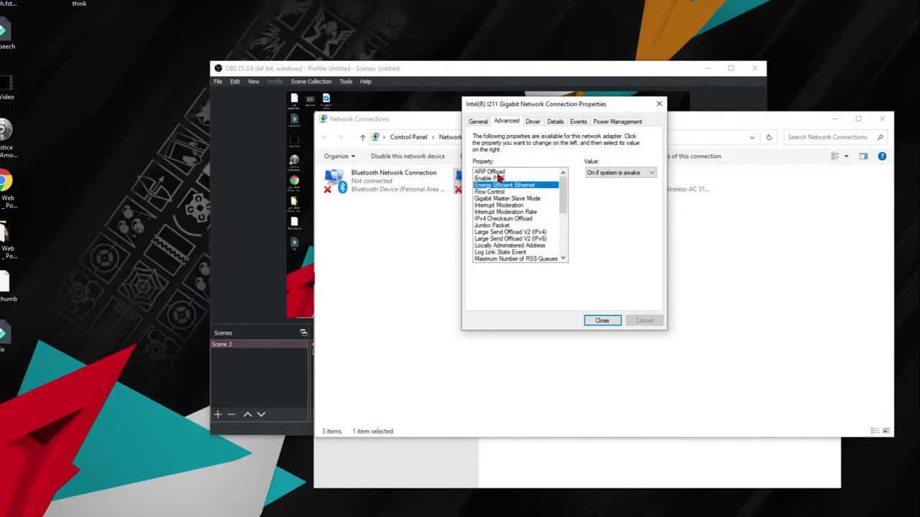
{"action": "left_click", "coordinate": [495, 173]}
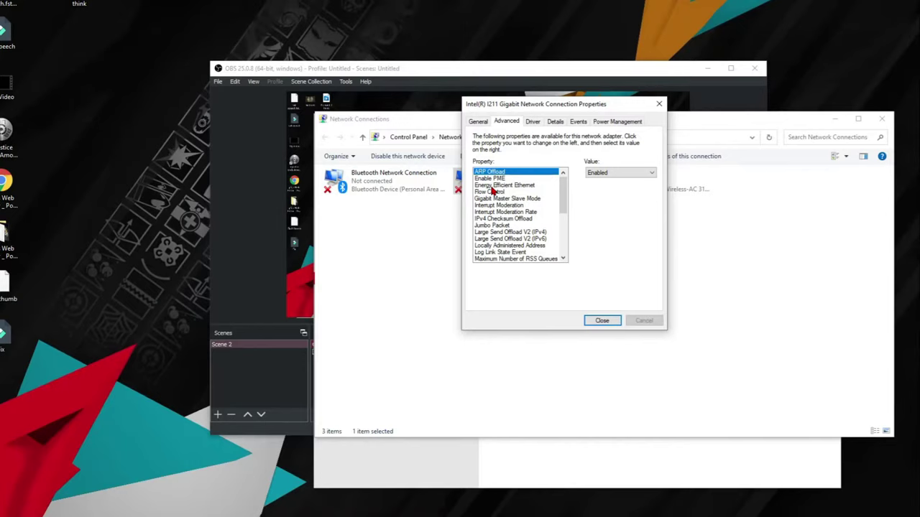
{"action": "left_click", "coordinate": [493, 186]}
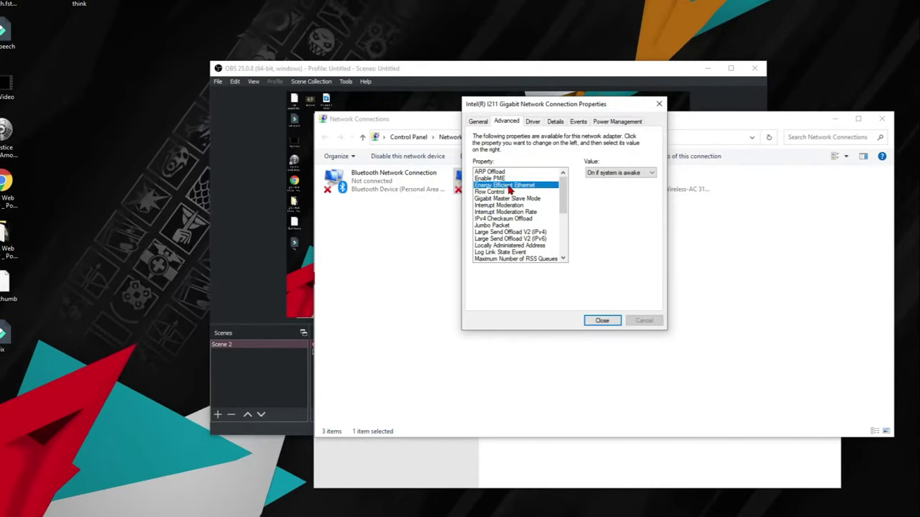
{"action": "left_click", "coordinate": [610, 174]}
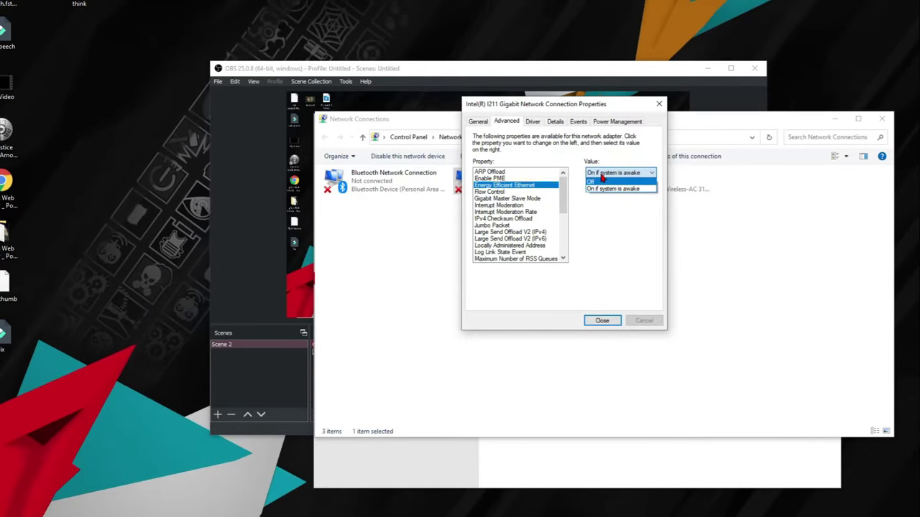
{"action": "left_click", "coordinate": [601, 180]}
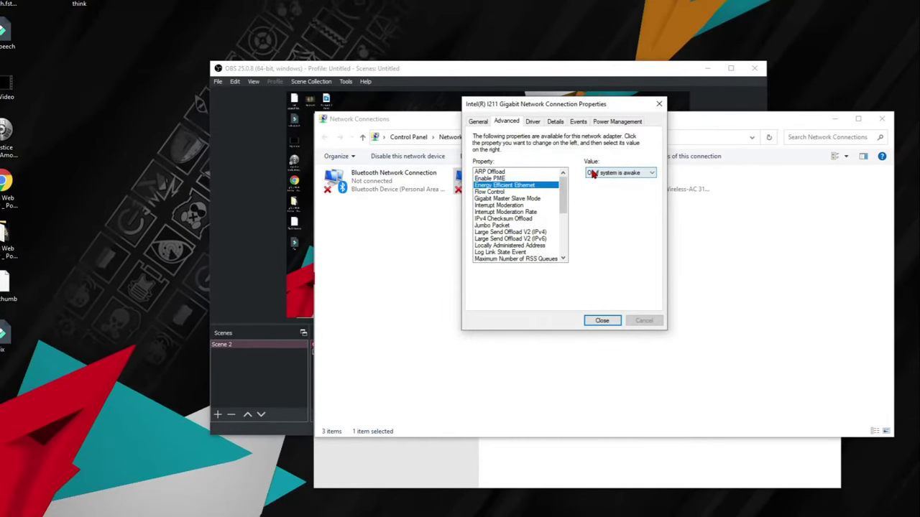
{"action": "left_click", "coordinate": [598, 176]}
{"action": "left_click", "coordinate": [601, 181]}
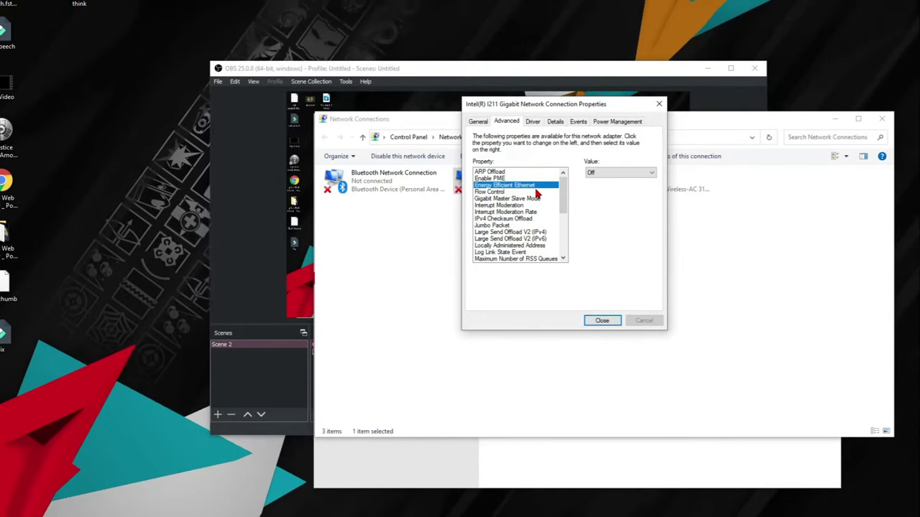
Step: Set the adapter's Reduce Speed On Power Down property to Disabled in the advanced properties
{"action": "scroll", "coordinate": [541, 208], "scroll_direction": "down", "scroll_amount": 5}
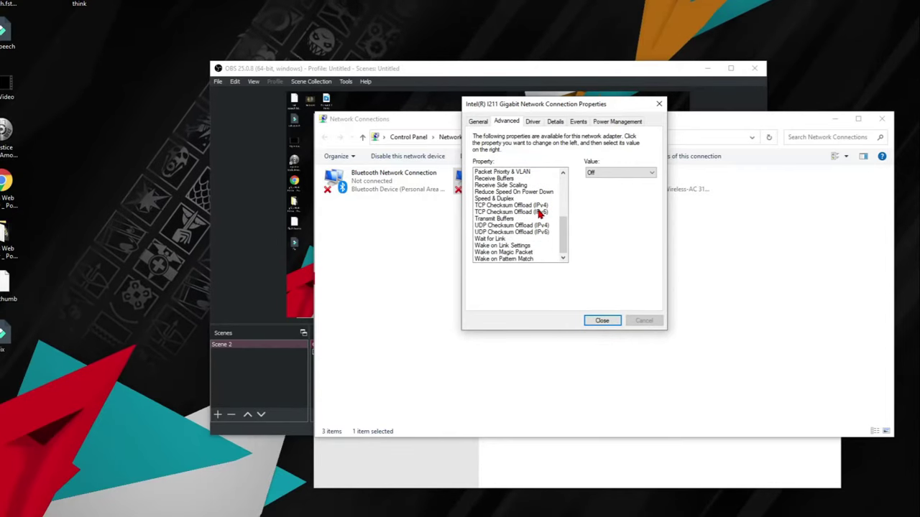
{"action": "left_click", "coordinate": [483, 192]}
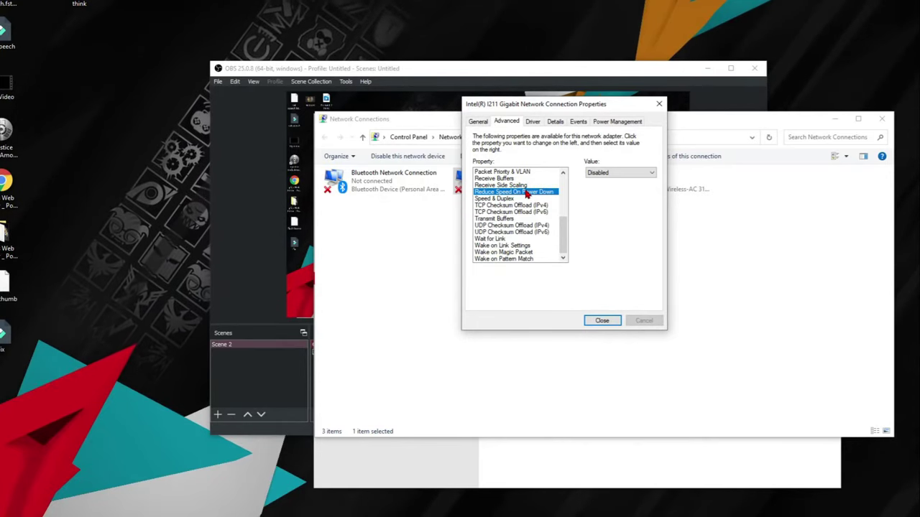
{"action": "left_click", "coordinate": [604, 173]}
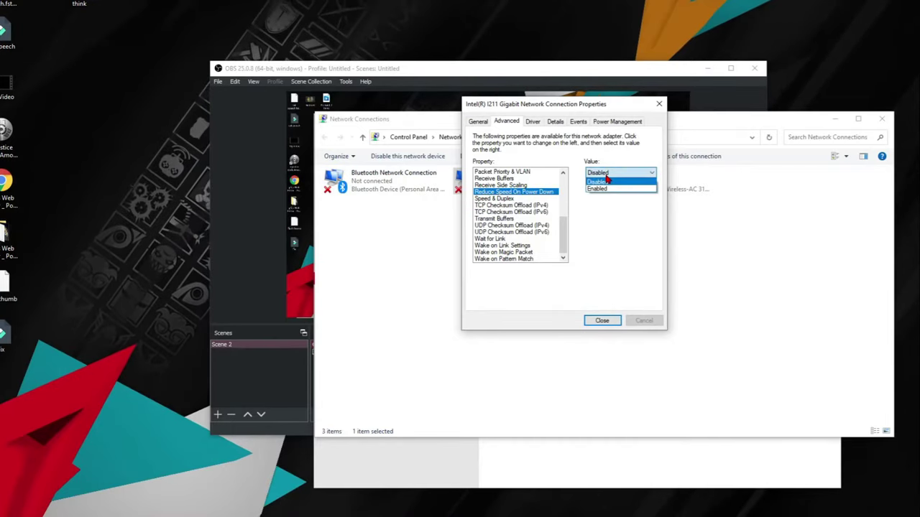
{"action": "left_click", "coordinate": [604, 191]}
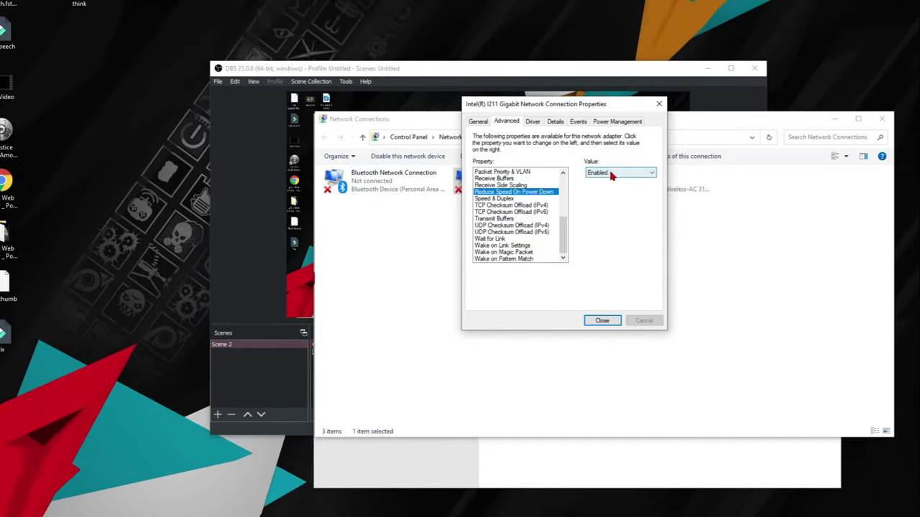
{"action": "left_click", "coordinate": [612, 173]}
{"action": "left_click", "coordinate": [612, 181]}
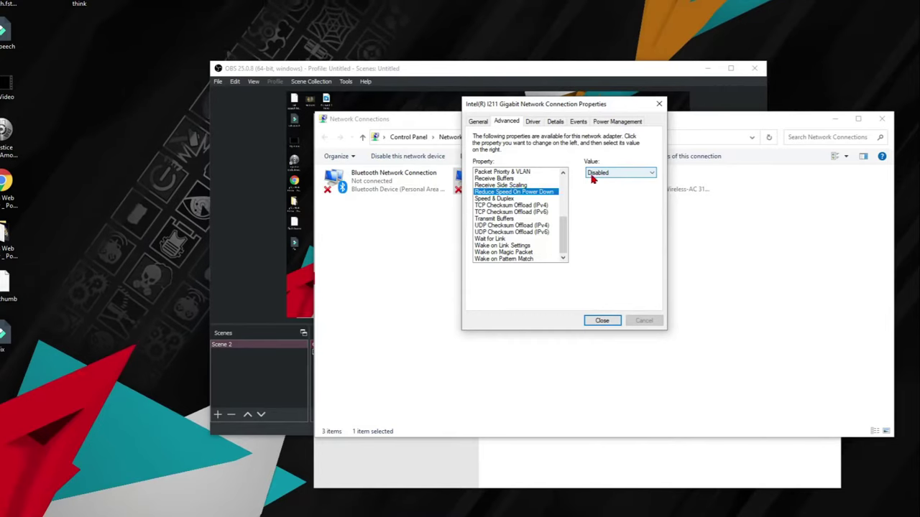
Step: Review the adapter's general, power management and advanced settings, and close its properties dialog
{"action": "left_click", "coordinate": [477, 122]}
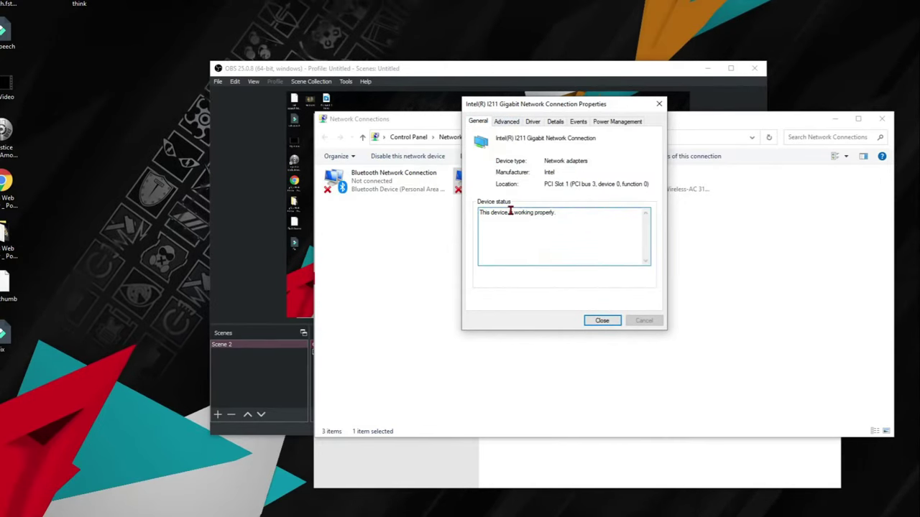
{"action": "left_click_drag", "start_coordinate": [560, 108], "coordinate": [570, 115]}
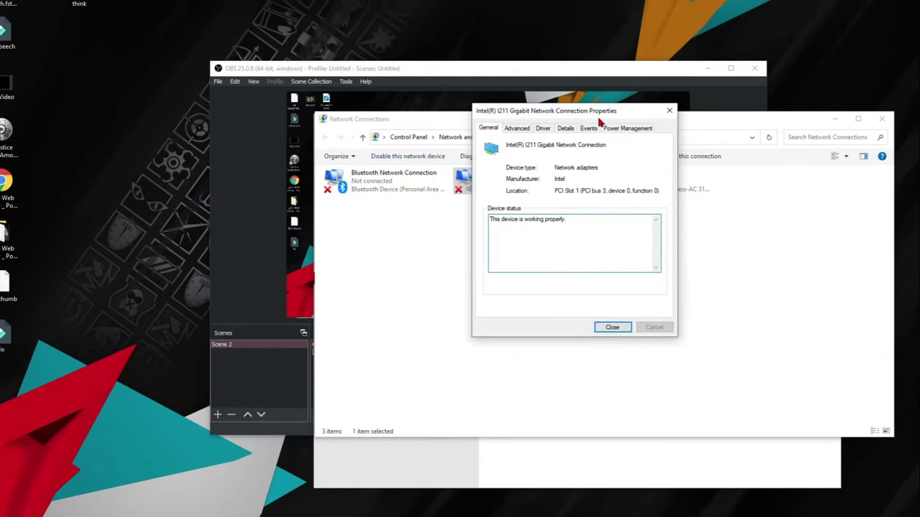
{"action": "left_click", "coordinate": [614, 129]}
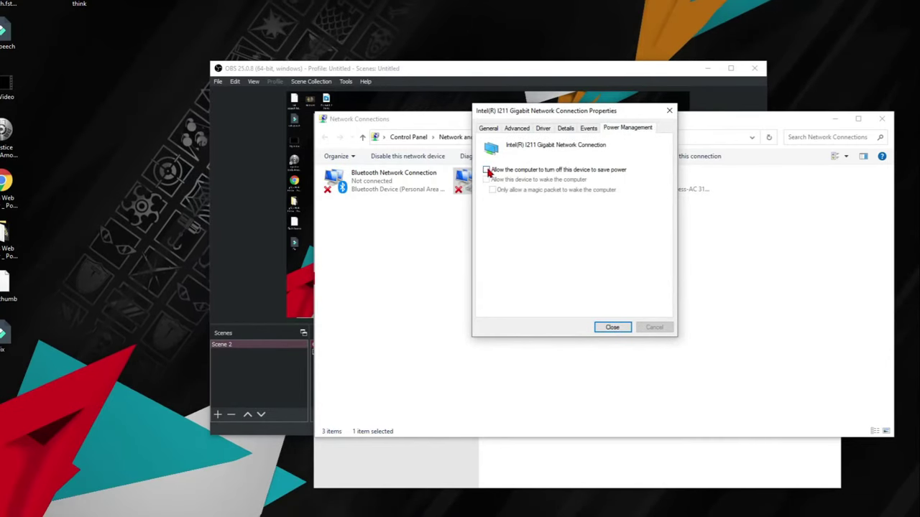
{"action": "left_click", "coordinate": [514, 130]}
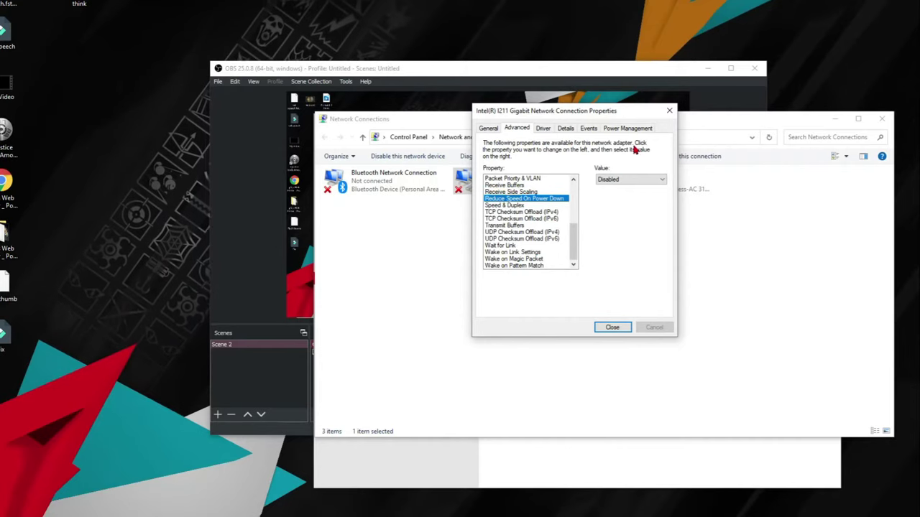
{"action": "left_click", "coordinate": [611, 327]}
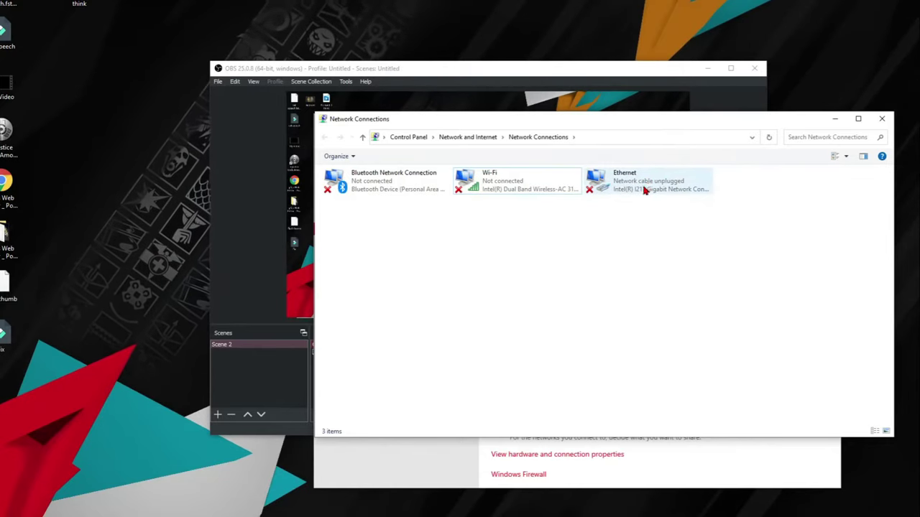
Step: Reposition the Network Connections window and check the Ethernet connection's status in the system's network list
{"action": "left_click", "coordinate": [677, 62]}
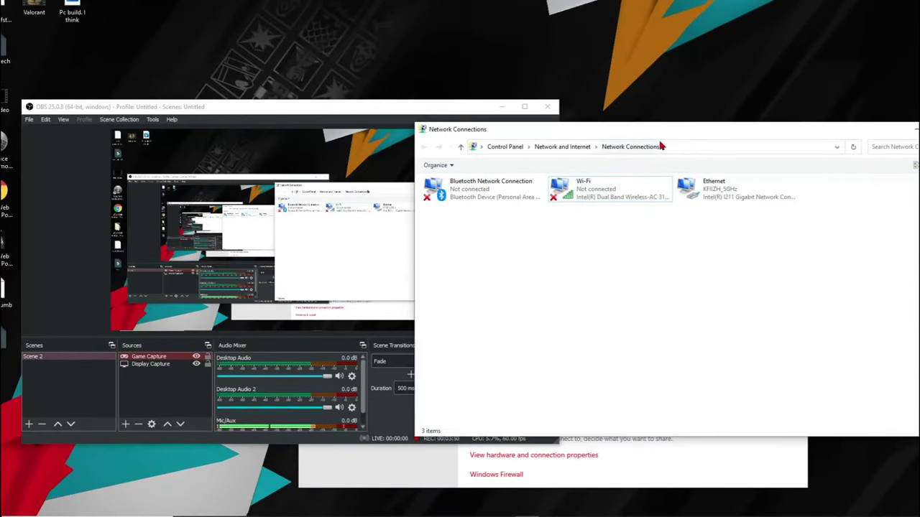
{"action": "left_click_drag", "start_coordinate": [690, 143], "coordinate": [487, 128]}
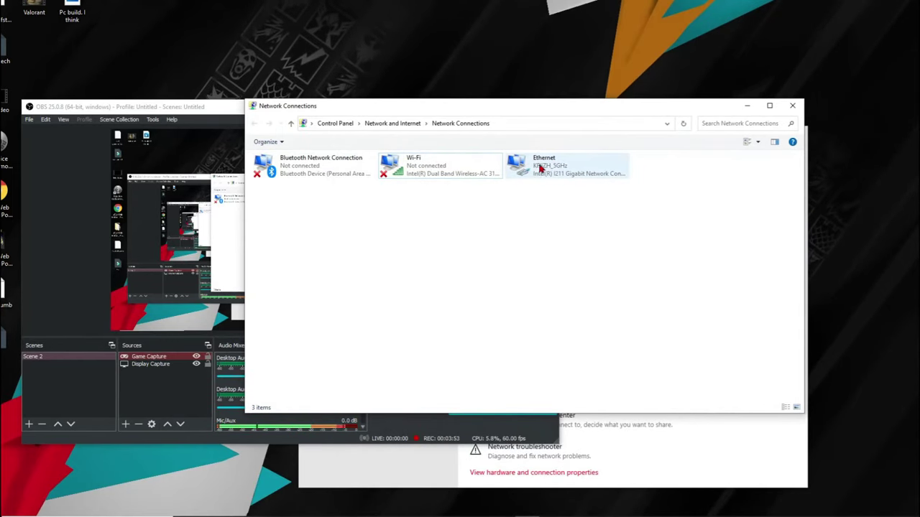
{"action": "left_click", "coordinate": [842, 508]}
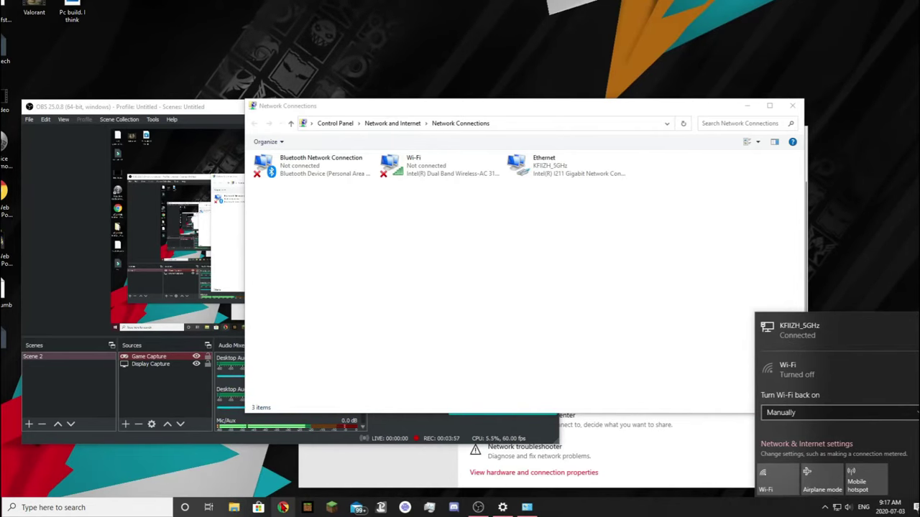
{"action": "left_click", "coordinate": [664, 206]}
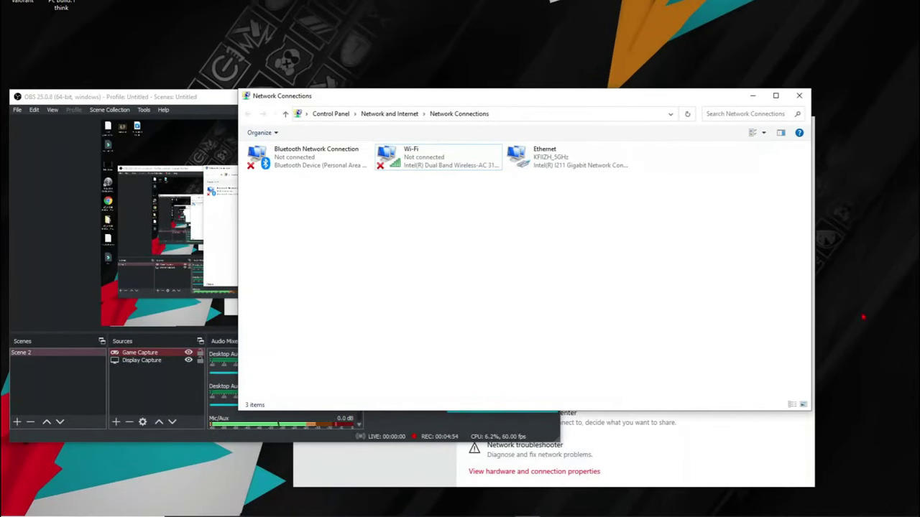